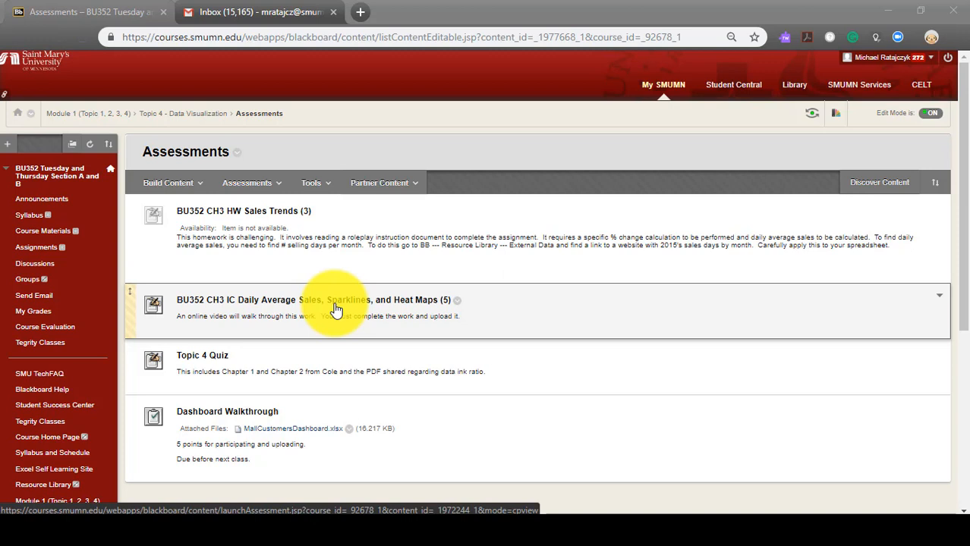
- Open the BU352 CH3 IC Daily Average Sales, Sparklines, and Heat Maps (5) assessment, download its attached workbook, and enable editing in Excel
click(337, 311)
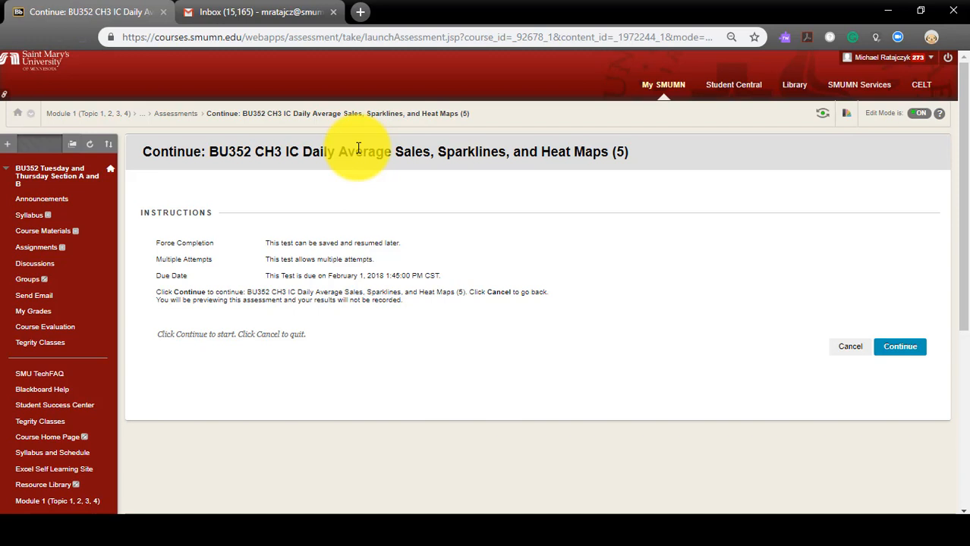
click(891, 346)
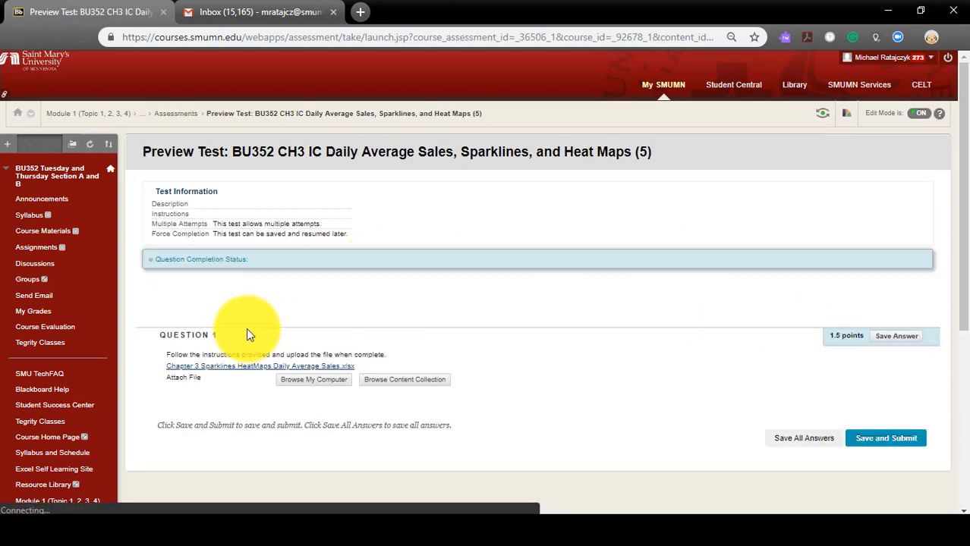
click(224, 367)
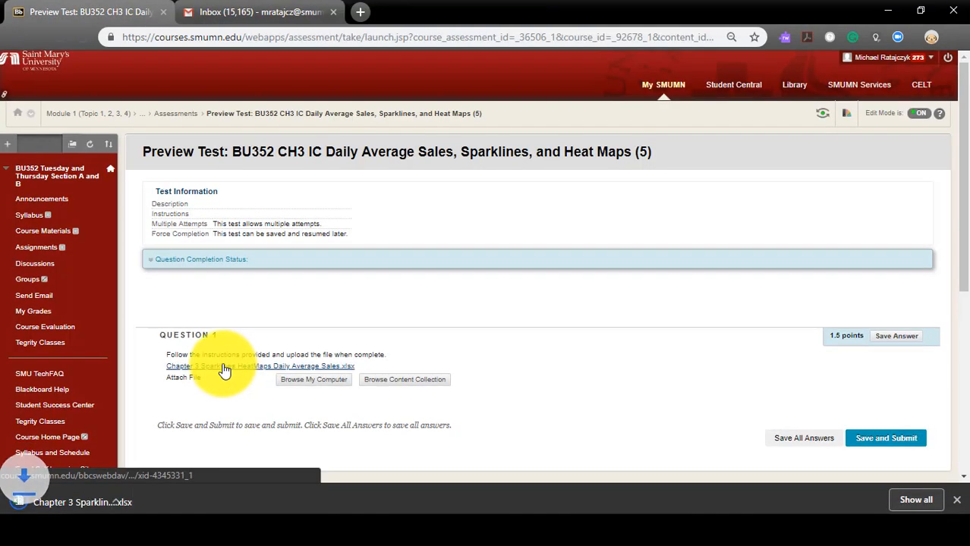
click(95, 504)
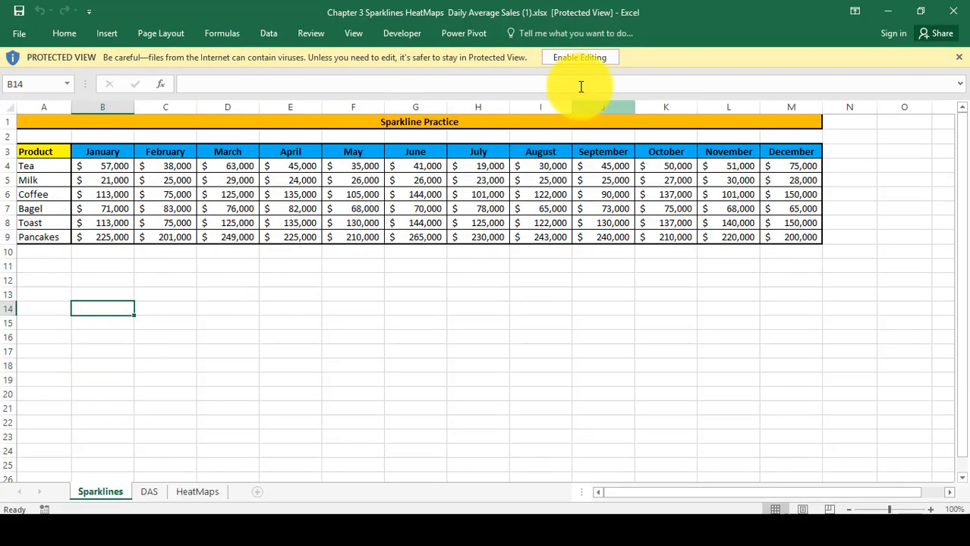
click(574, 56)
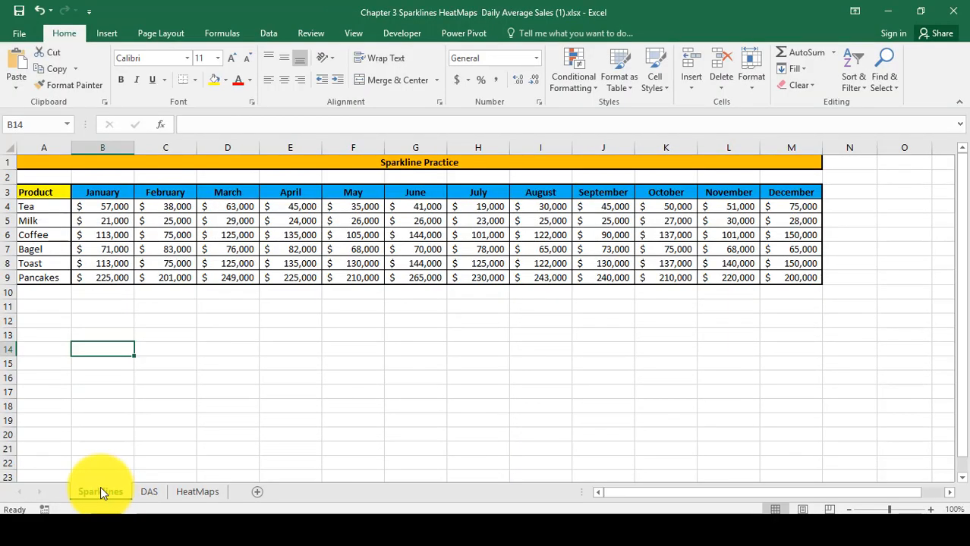
- Look through the DAS and HeatMaps sheets and return to the Sparklines sheet
click(150, 490)
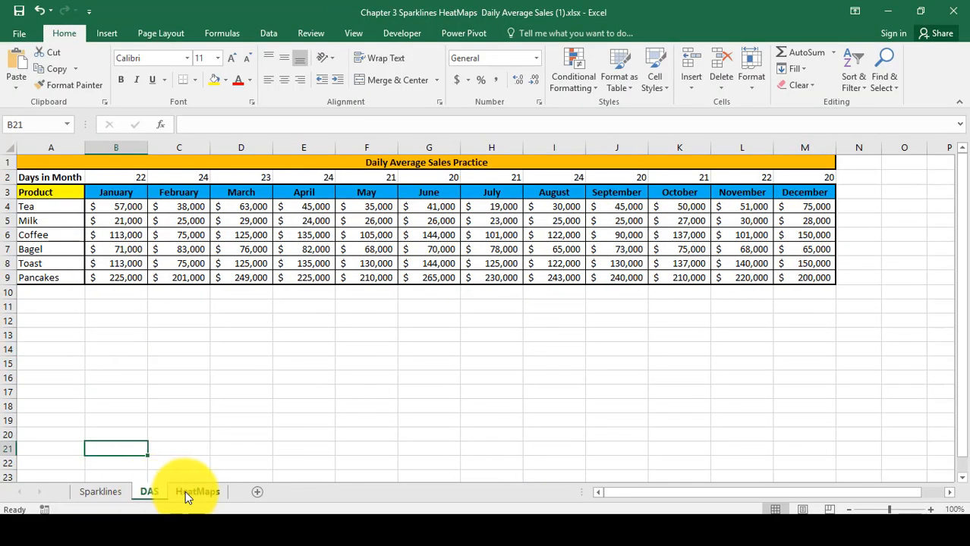
click(186, 491)
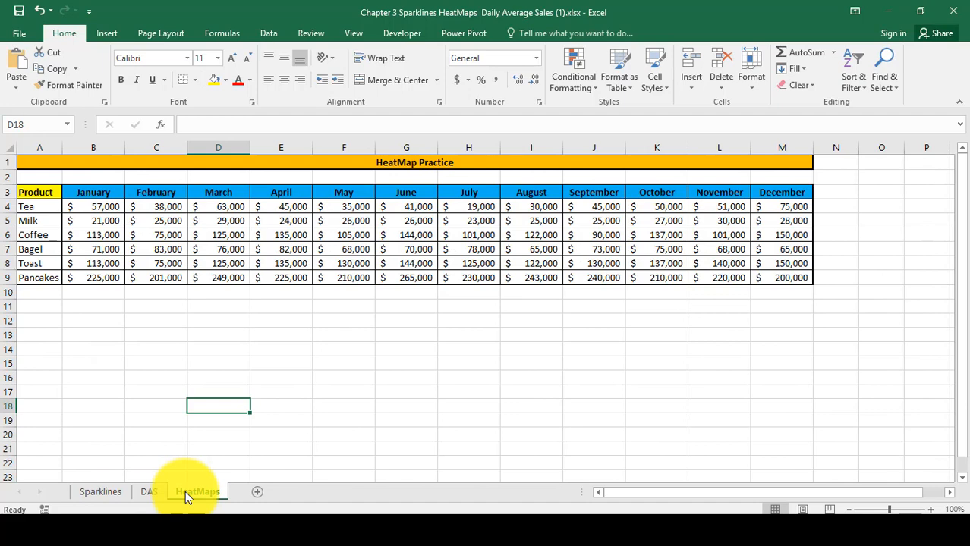
click(98, 495)
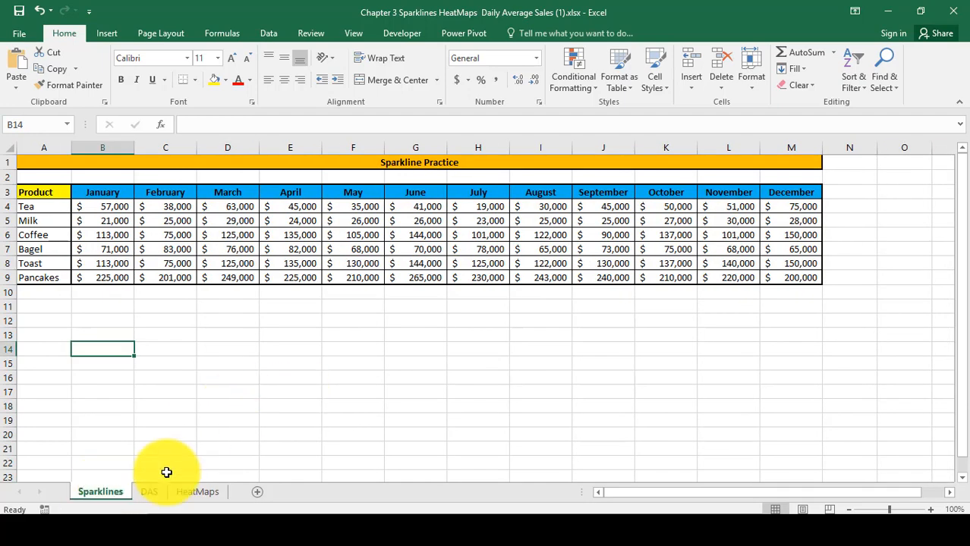
- Review the product names and the January to December sales for Tea on the Sparklines sheet
click(418, 309)
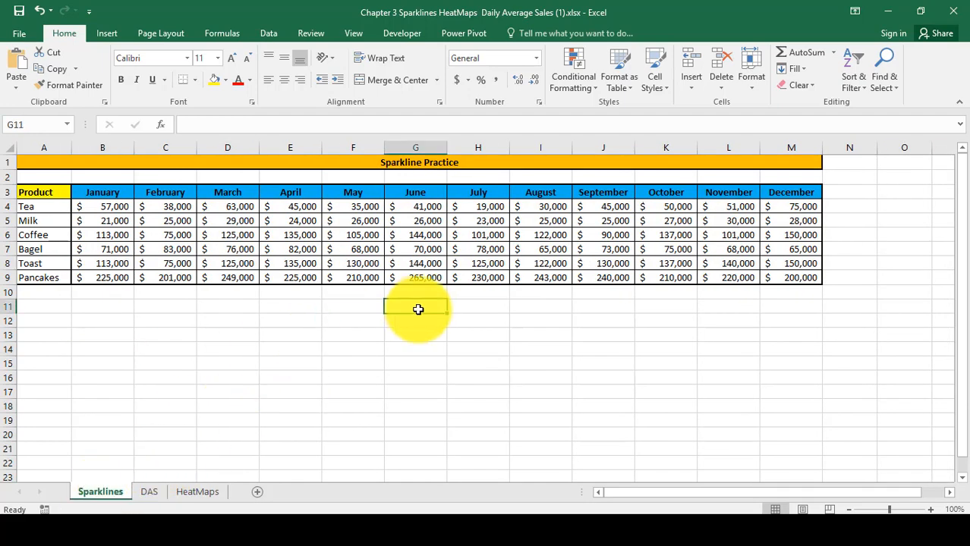
drag(48, 208, 46, 277)
click(102, 207)
drag(102, 206, 809, 204)
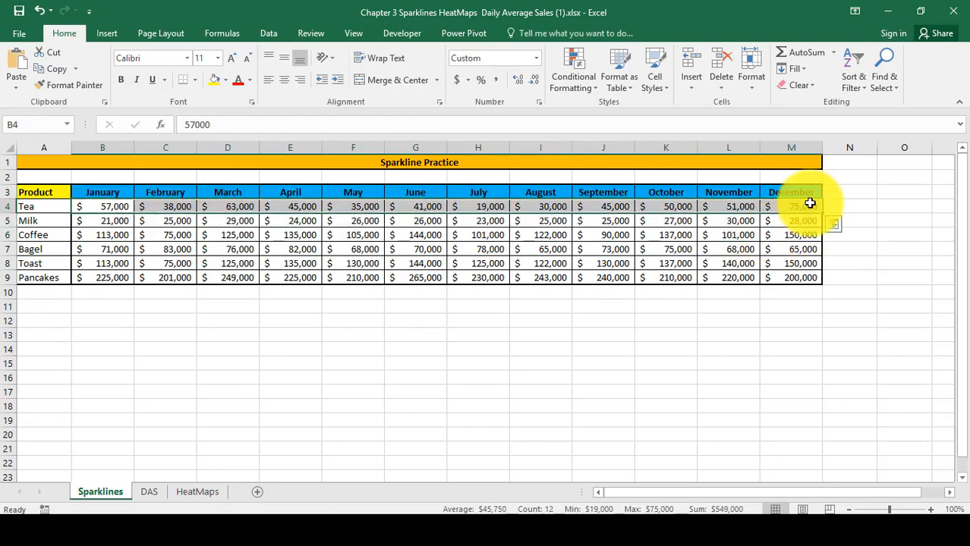
click(348, 301)
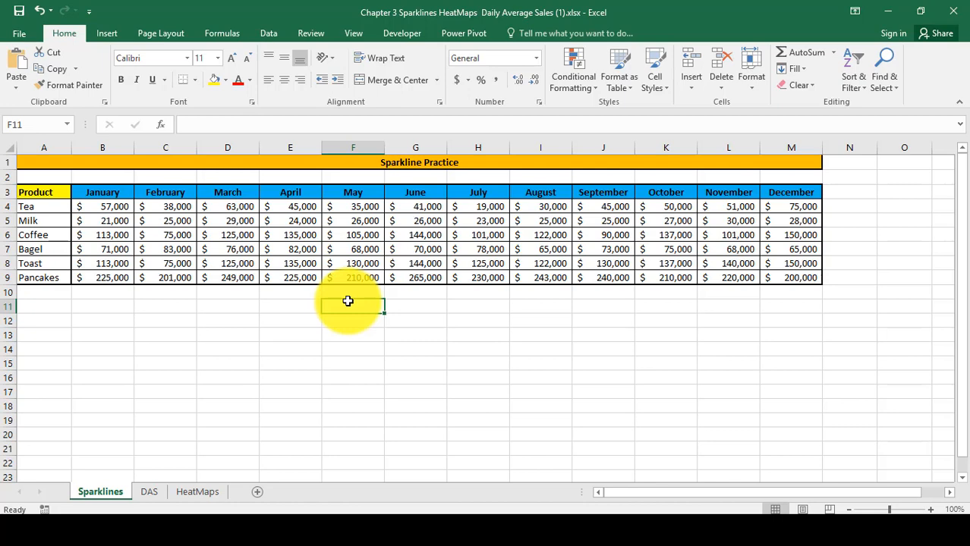
- Insert a blank column between the Product and January columns of the Sparkline Practice table
click(114, 36)
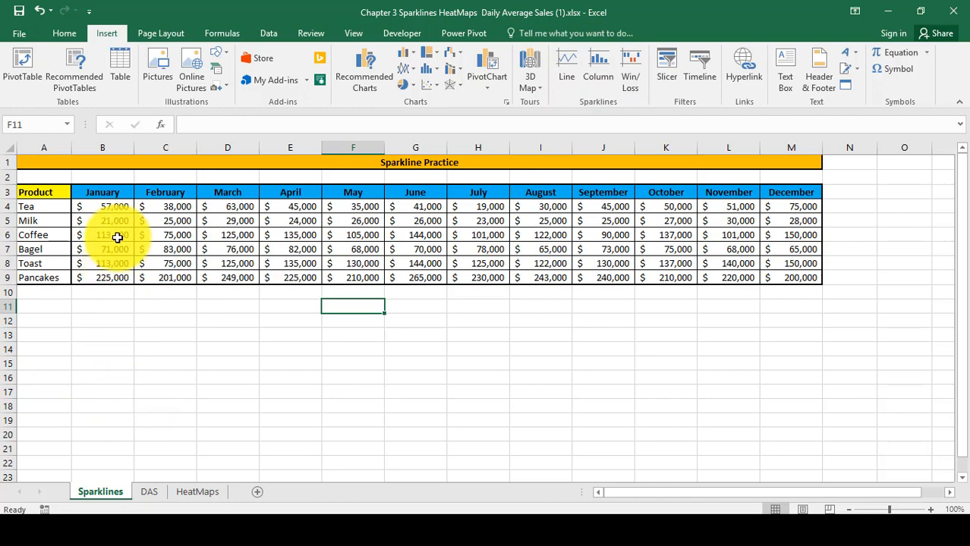
click(102, 147)
right_click(102, 148)
click(127, 248)
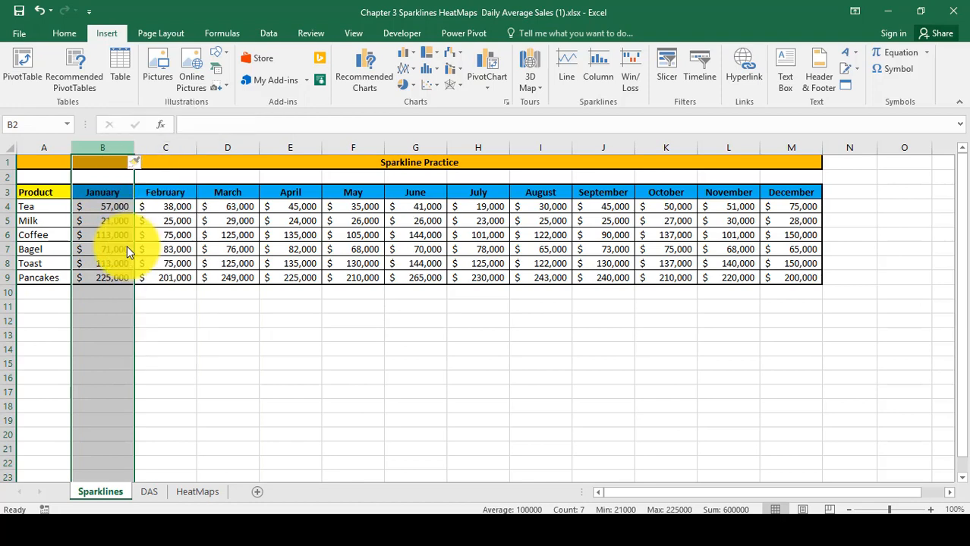
click(92, 190)
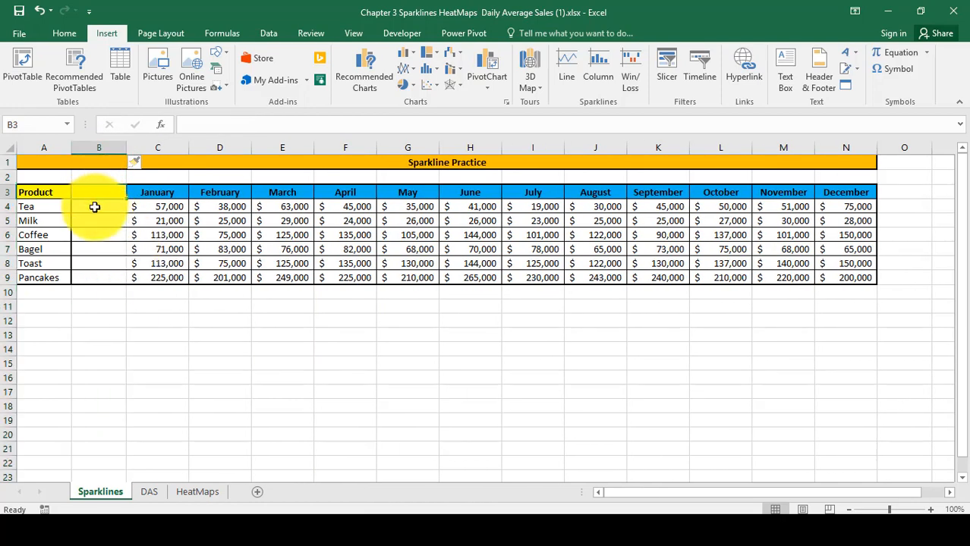
- Insert a line sparkline for Tea in cell B4 using the data range C4:N4
click(94, 205)
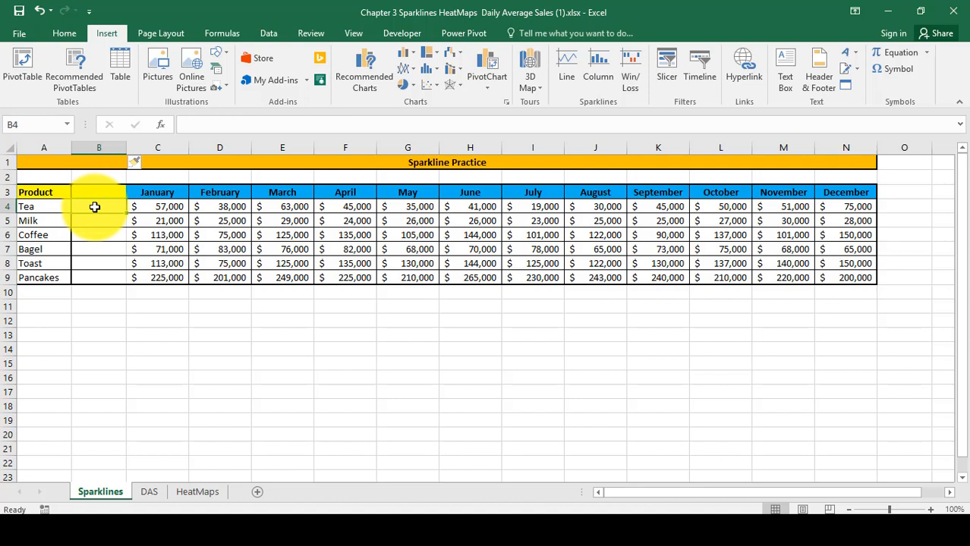
click(570, 67)
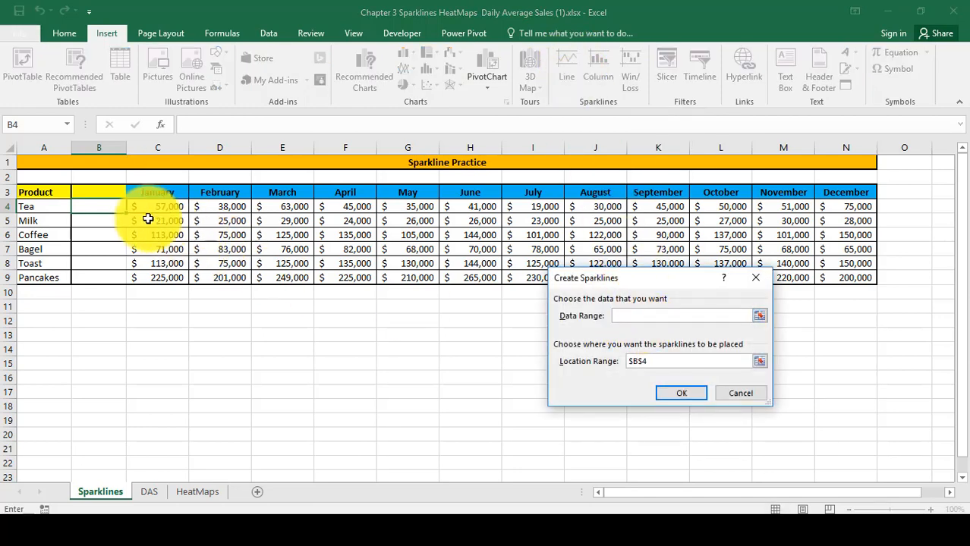
drag(152, 209, 827, 208)
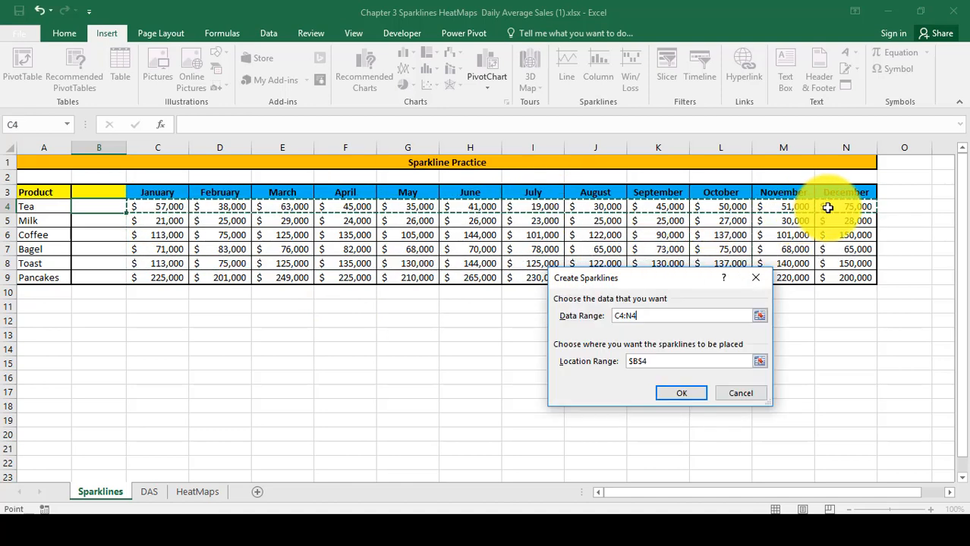
click(673, 359)
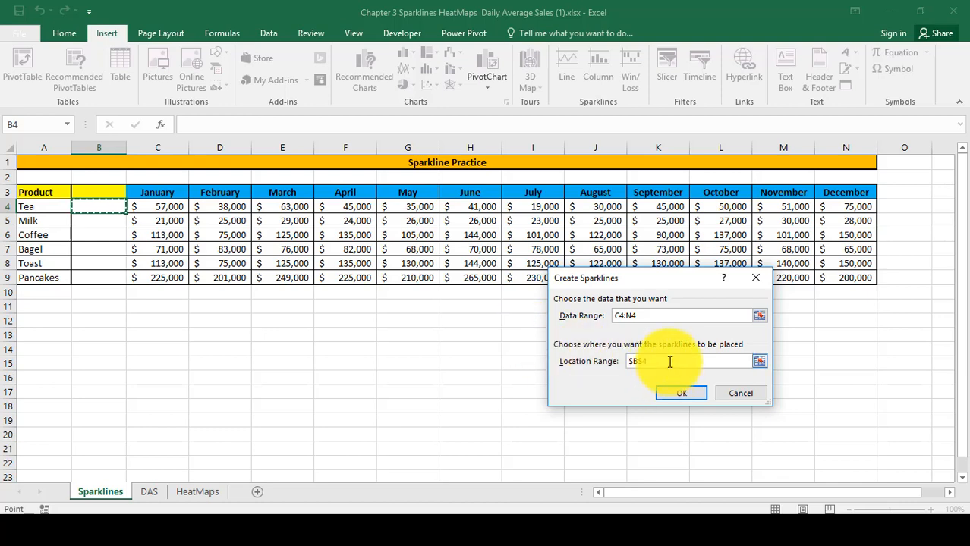
drag(625, 359, 656, 374)
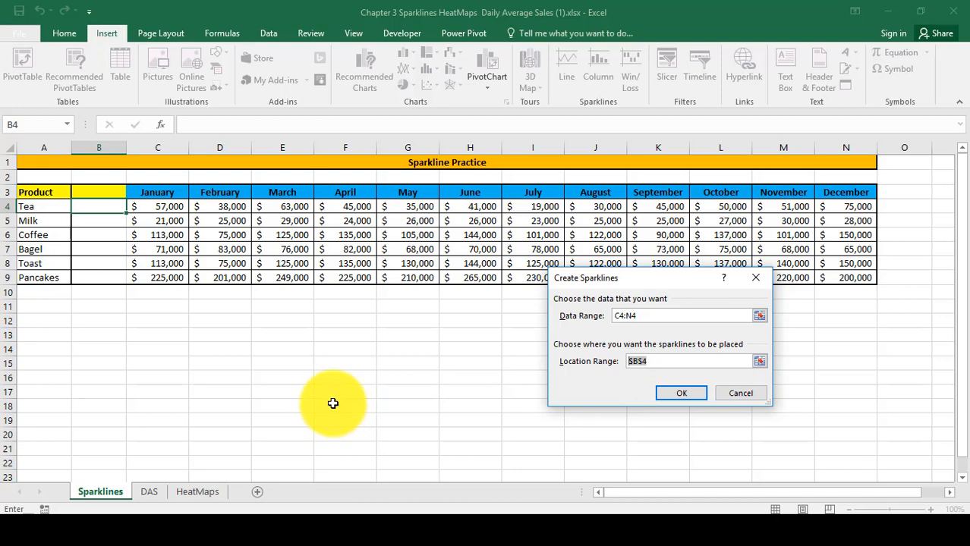
click(668, 390)
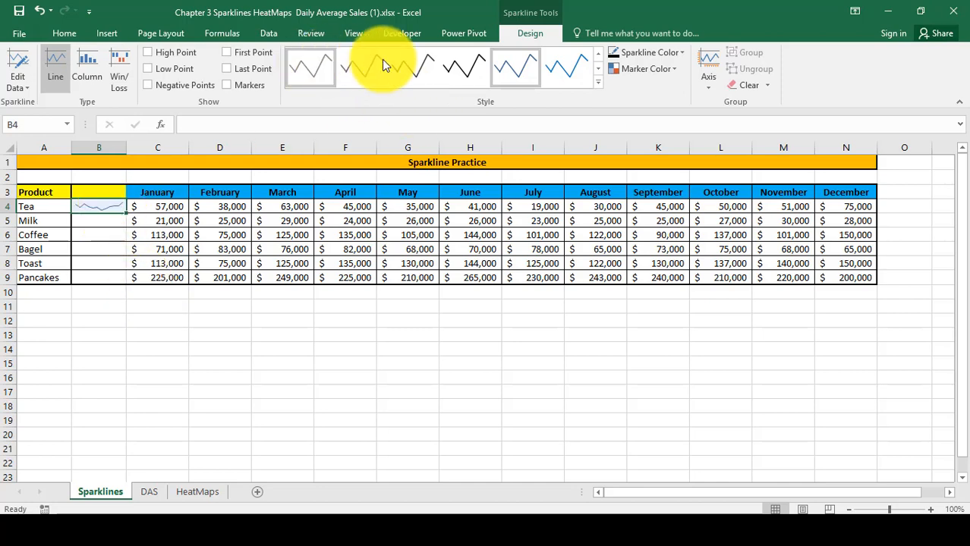
- Apply the black line style from the sparkline style gallery to the Tea sparkline
click(598, 82)
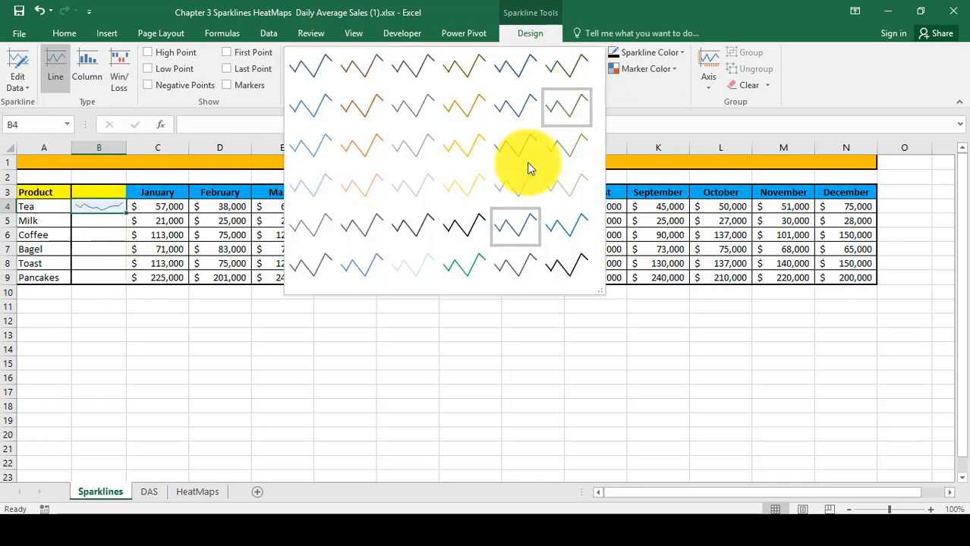
click(551, 262)
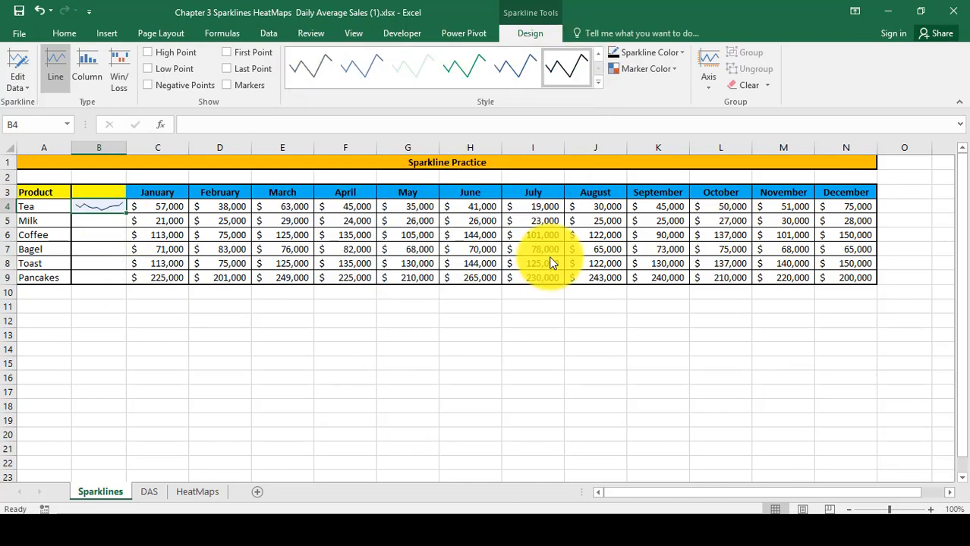
click(641, 68)
click(640, 69)
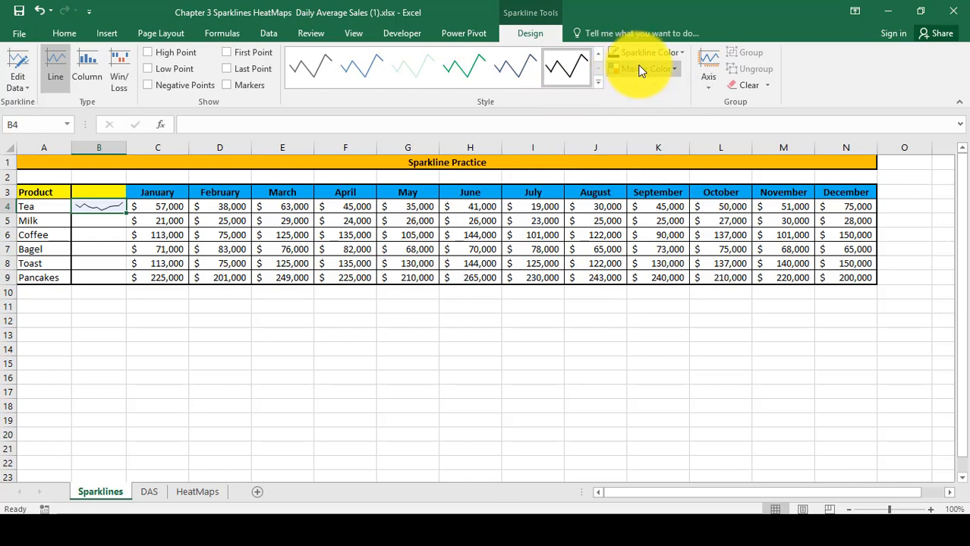
click(704, 72)
click(710, 73)
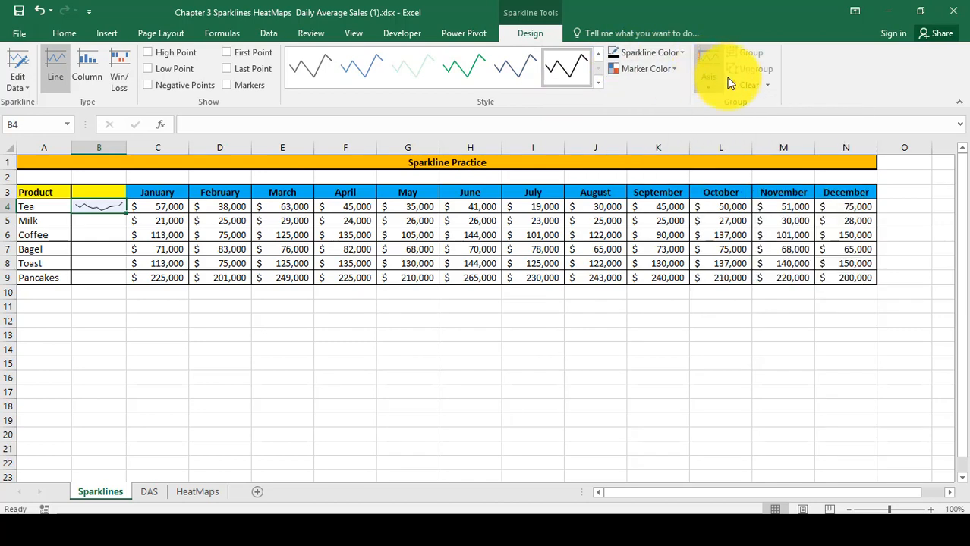
- Try showing the high point and the data markers on the Tea sparkline, and turn them off again
click(147, 52)
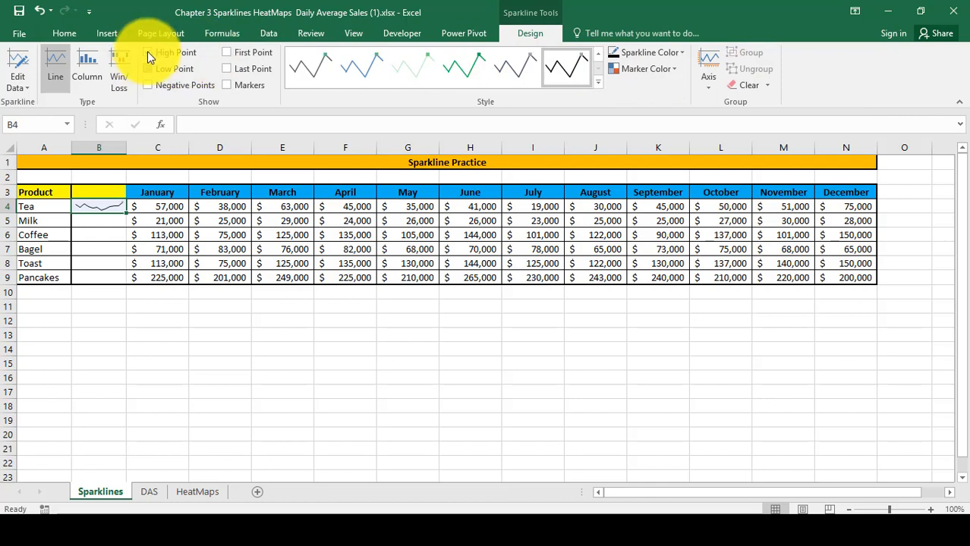
click(151, 68)
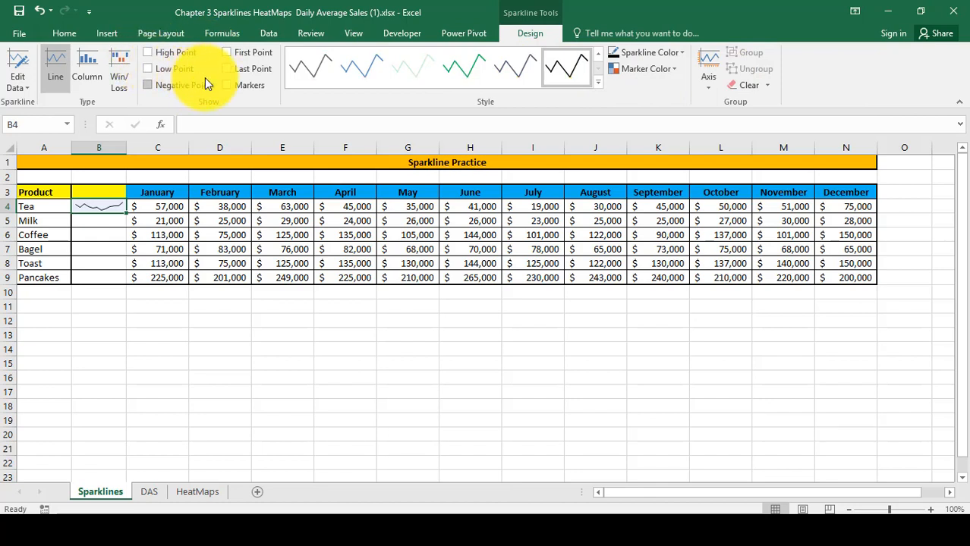
click(226, 85)
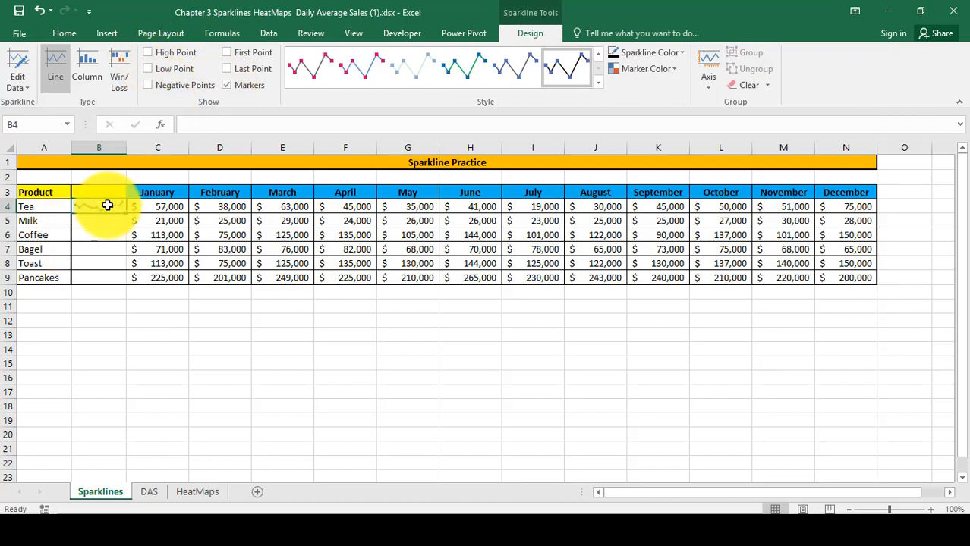
click(226, 85)
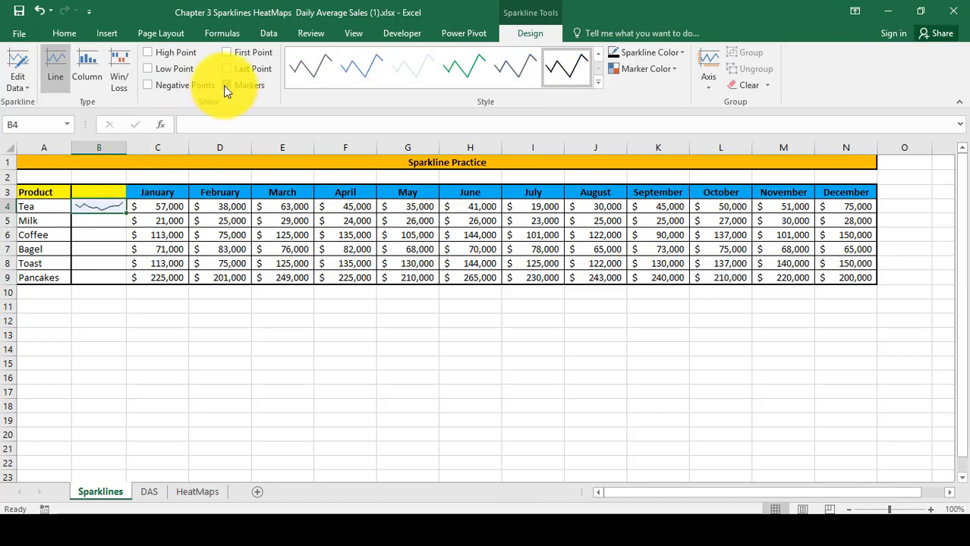
click(128, 315)
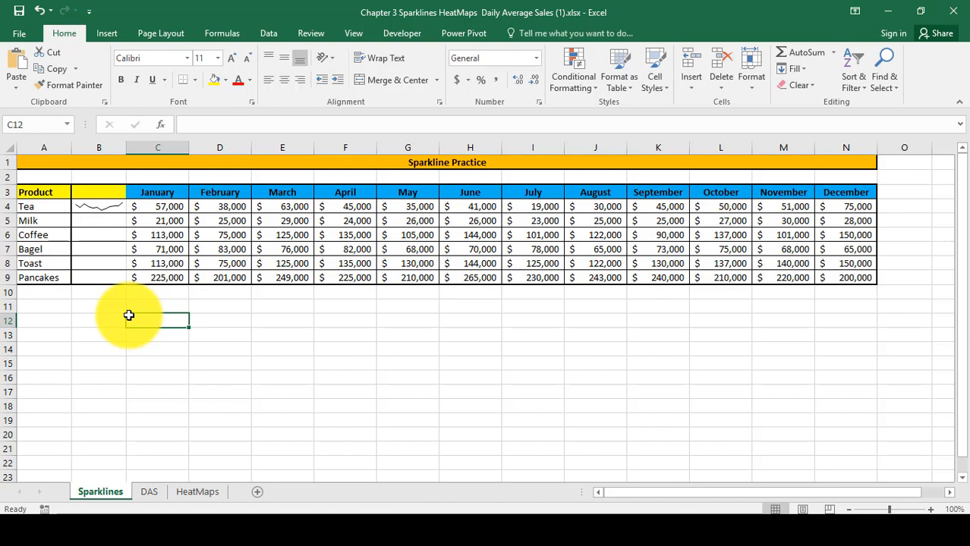
- Compare the shape of the Tea sparkline with the monthly Tea sales across row 4, focusing on June and July
drag(165, 209, 597, 210)
click(157, 206)
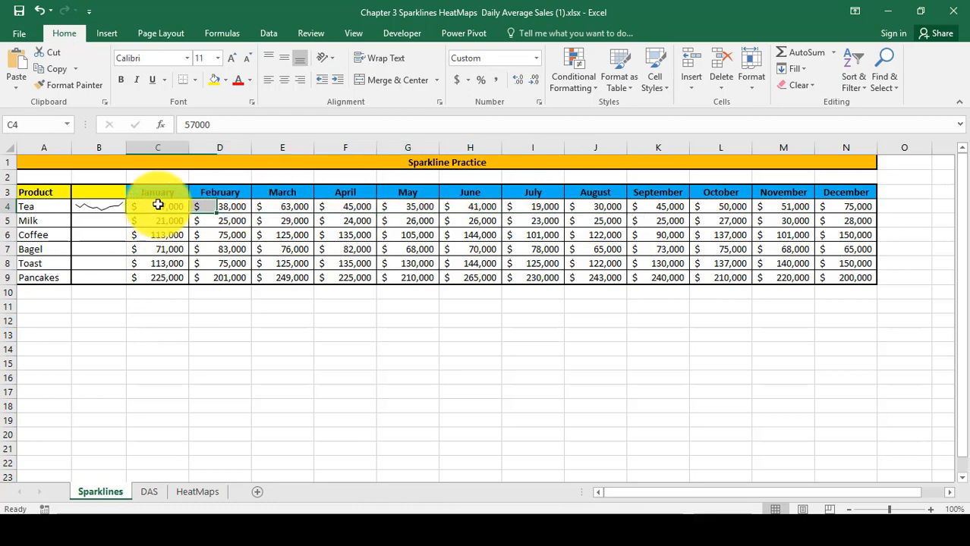
key(Right)
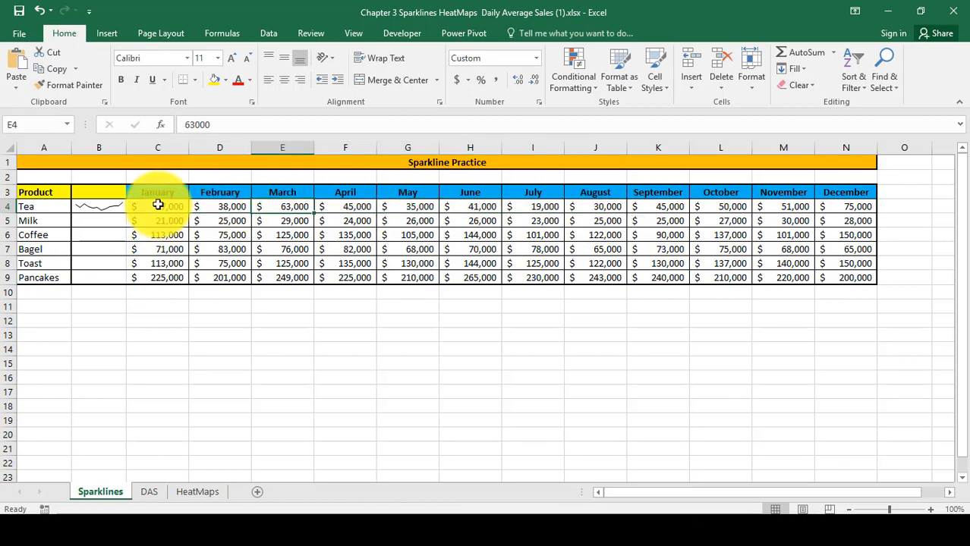
key(Right)
key(Right)
key(Right)
key(Right)
key(Right)
key(Right)
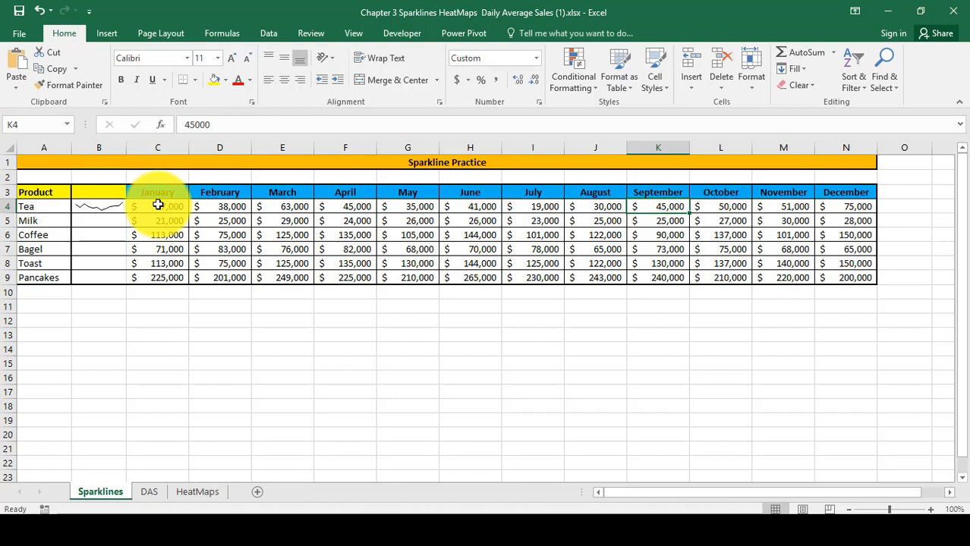
key(Left)
key(Left)
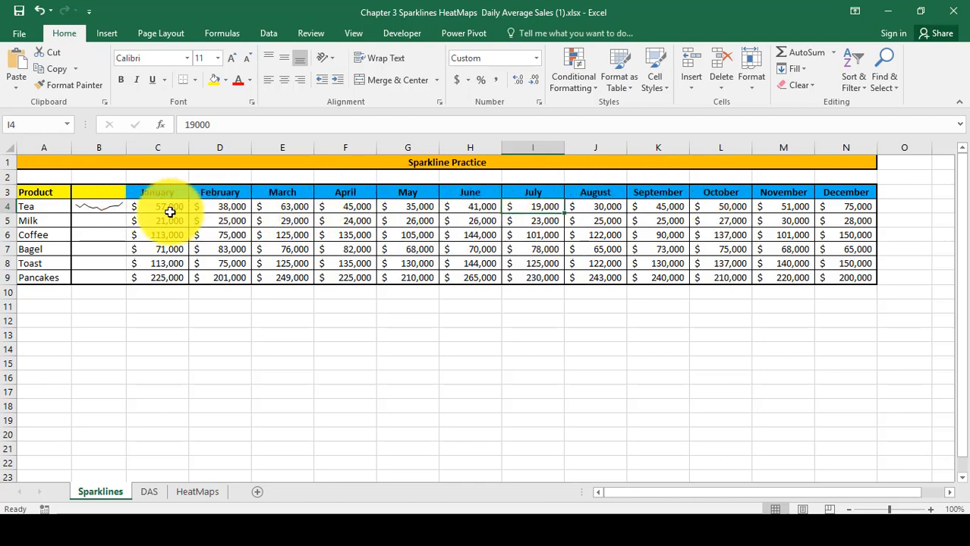
click(470, 208)
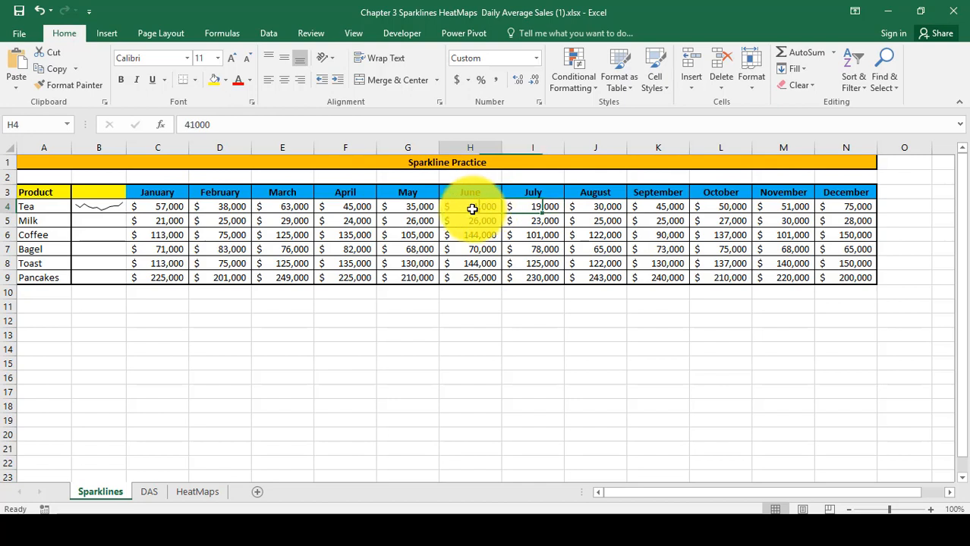
click(530, 208)
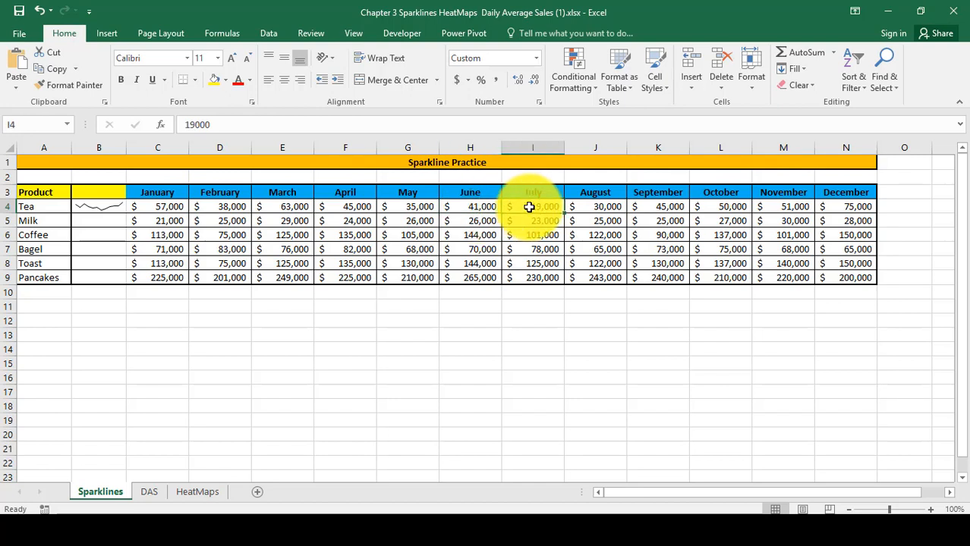
- Compare the Tea sparkline with the July, August and December Tea sales in row 4
click(97, 205)
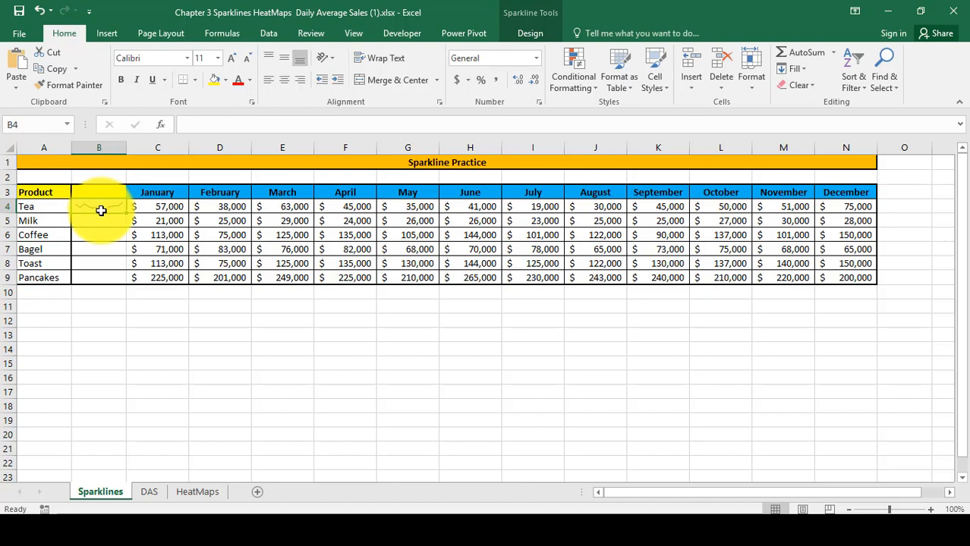
drag(516, 206, 619, 210)
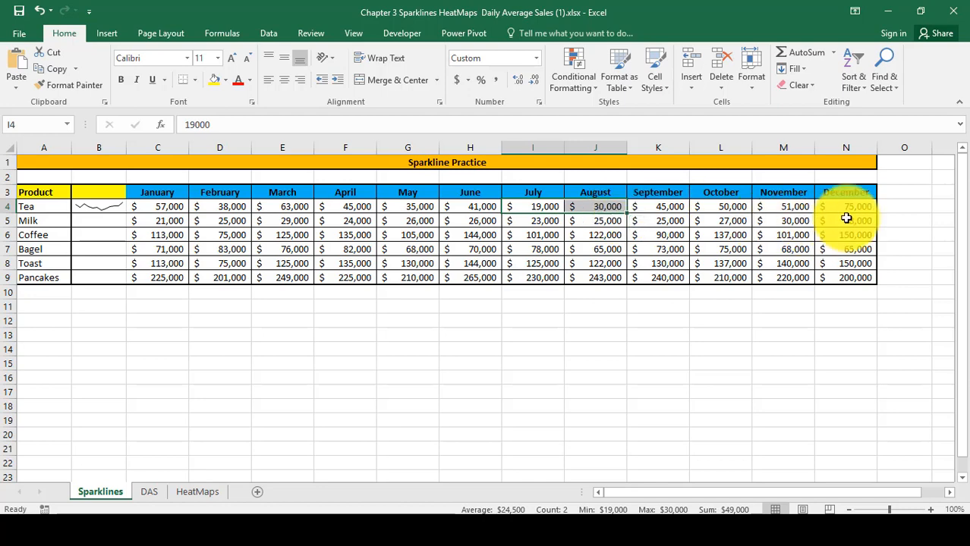
click(847, 209)
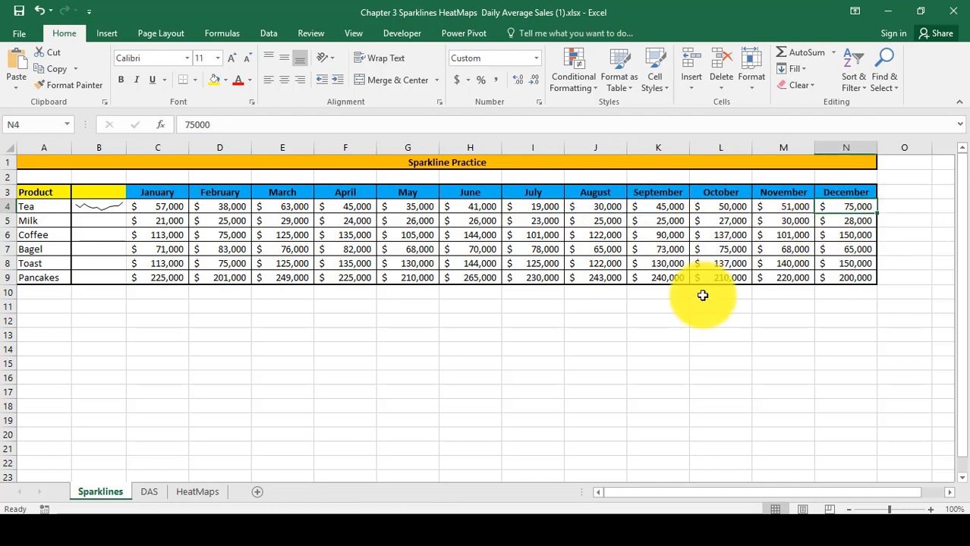
- Fill the Tea sparkline from B4 down through B9 so every product from Milk to Pancakes gets its own sparkline
click(113, 208)
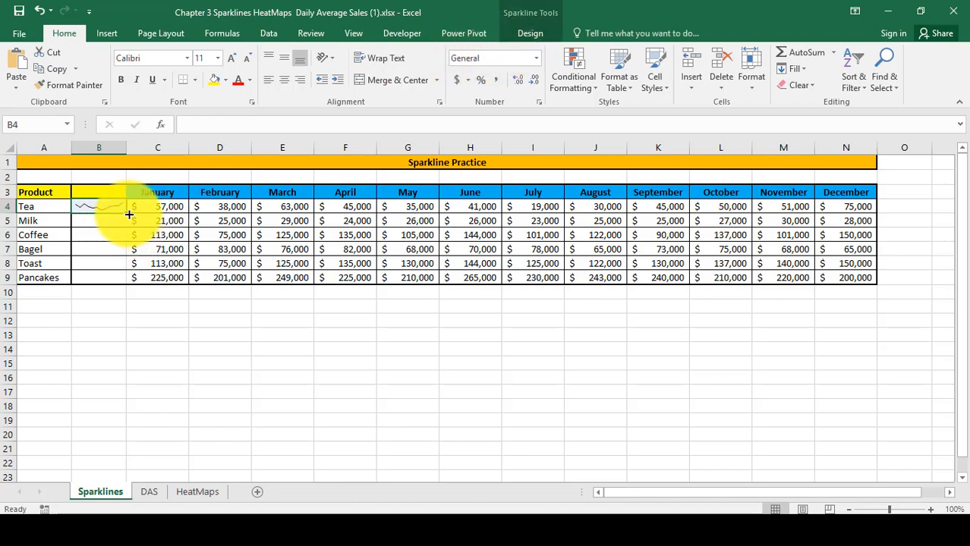
drag(128, 213, 119, 279)
click(147, 321)
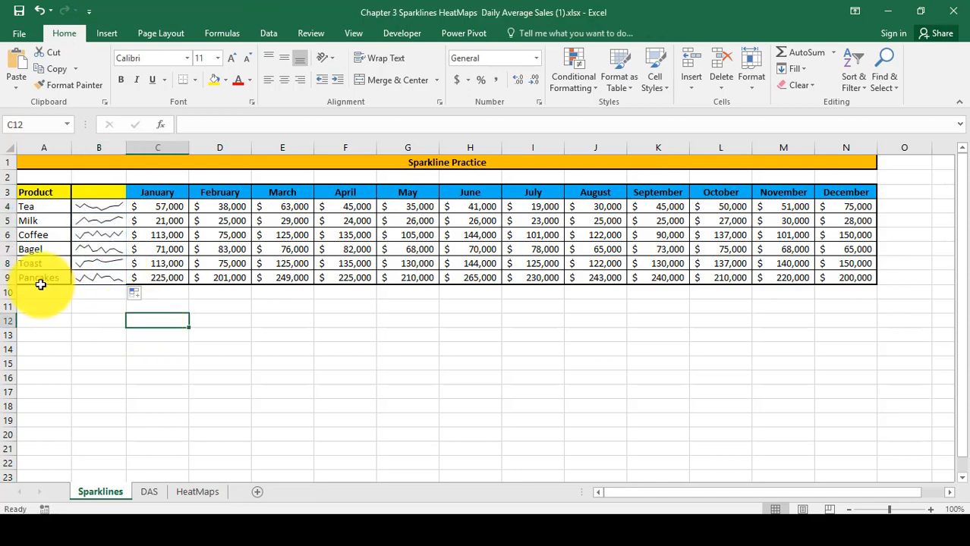
- Inspect the Pancakes sparkline in cell B9, leaving the cell's contents as they are
click(103, 277)
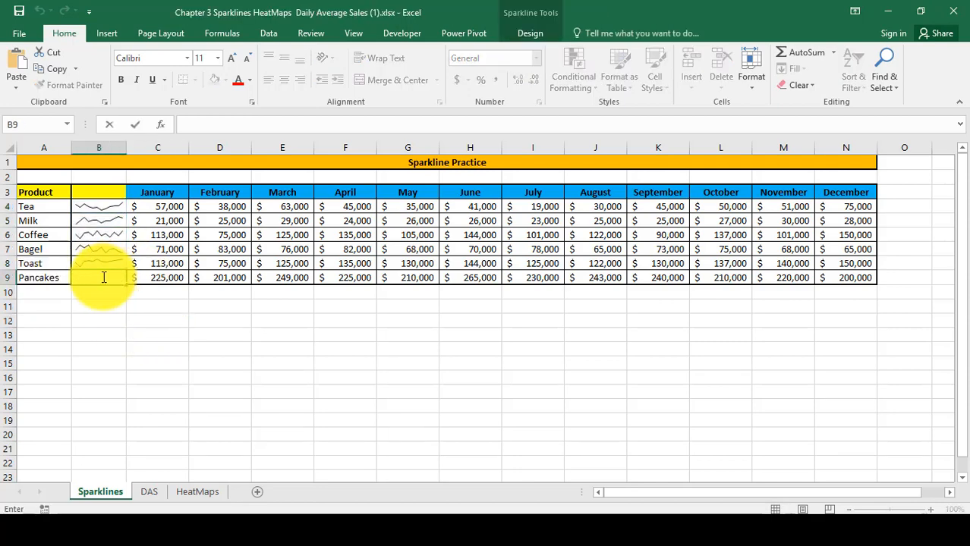
click(88, 293)
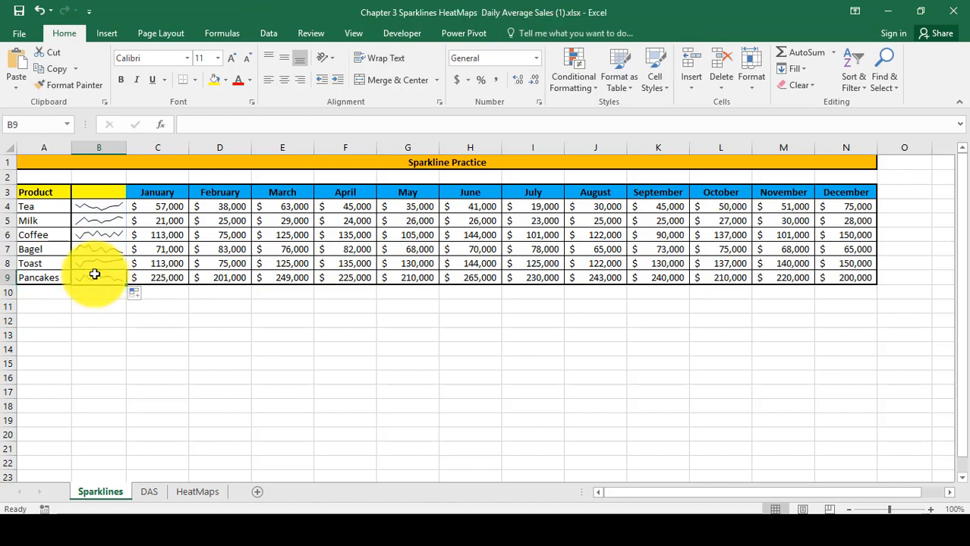
click(97, 275)
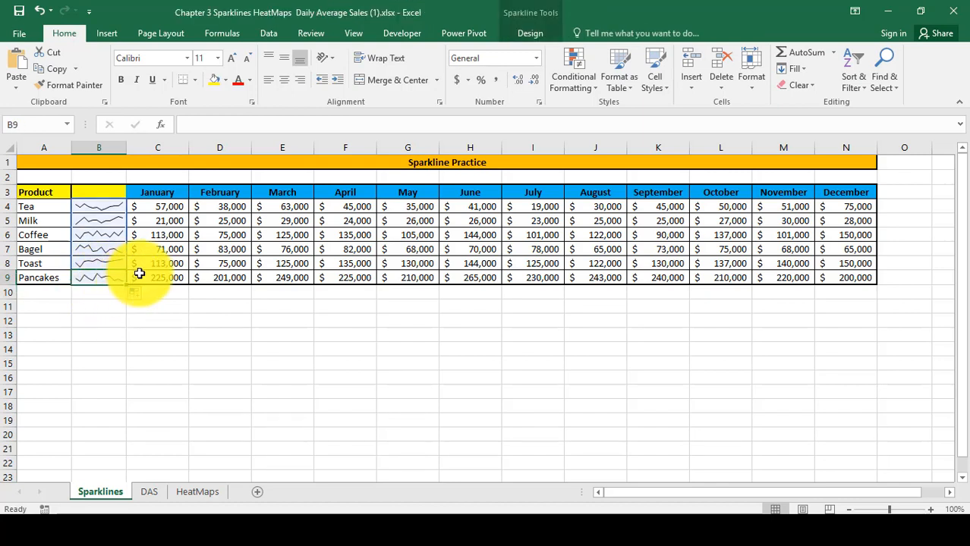
click(151, 311)
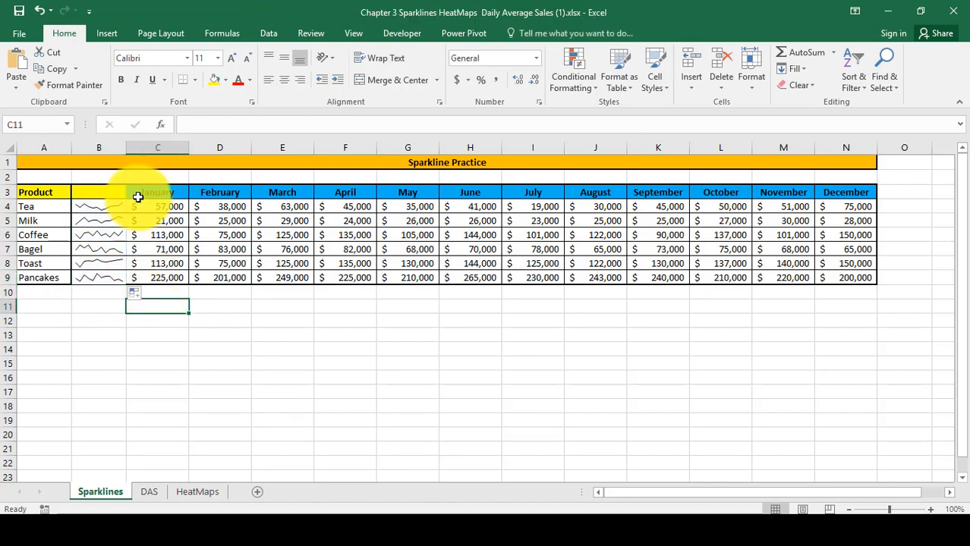
click(91, 281)
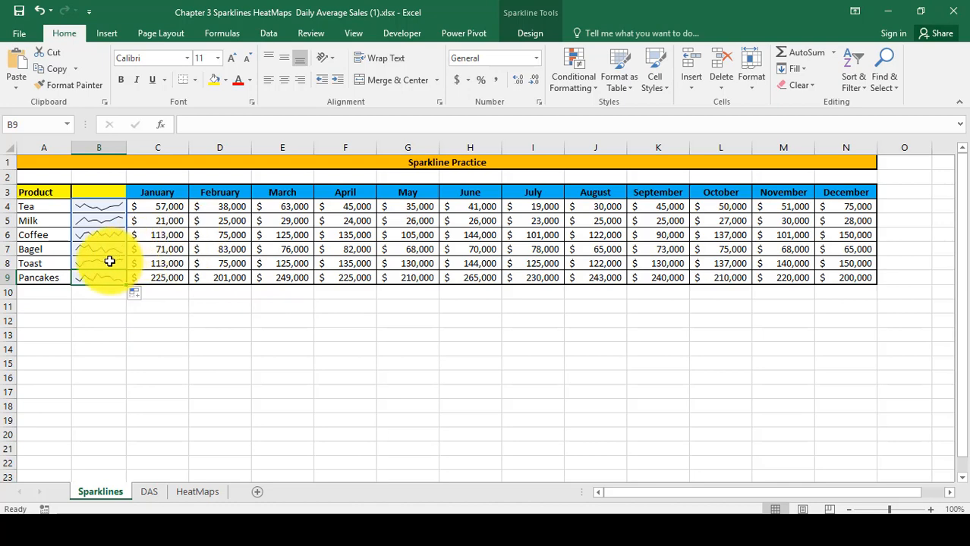
- Go through the monthly Toast sales in row 8 from January to October and compare them with the Toast sparkline
click(154, 263)
key(Right)
key(Right)
key(Right)
key(Right)
key(Right)
key(Right)
key(Right)
key(Right)
key(Right)
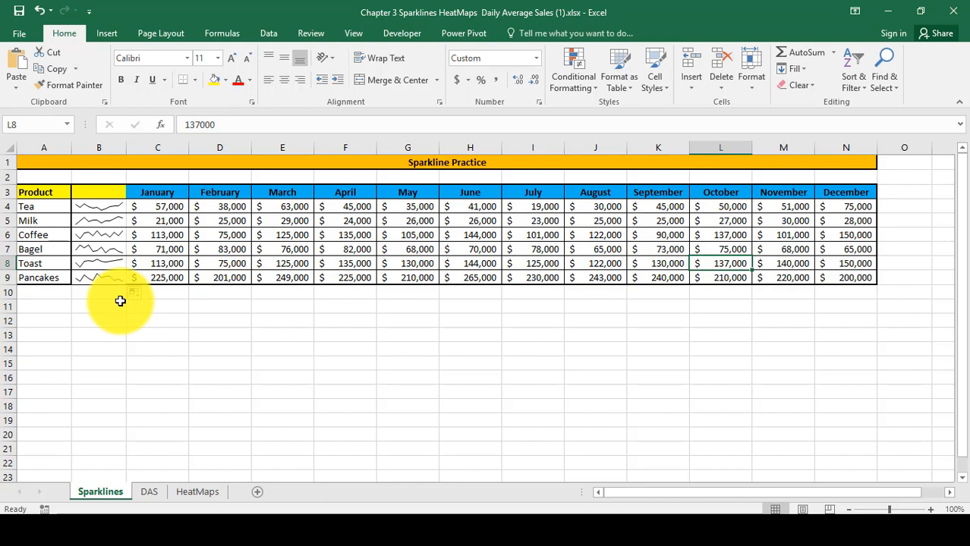
click(97, 261)
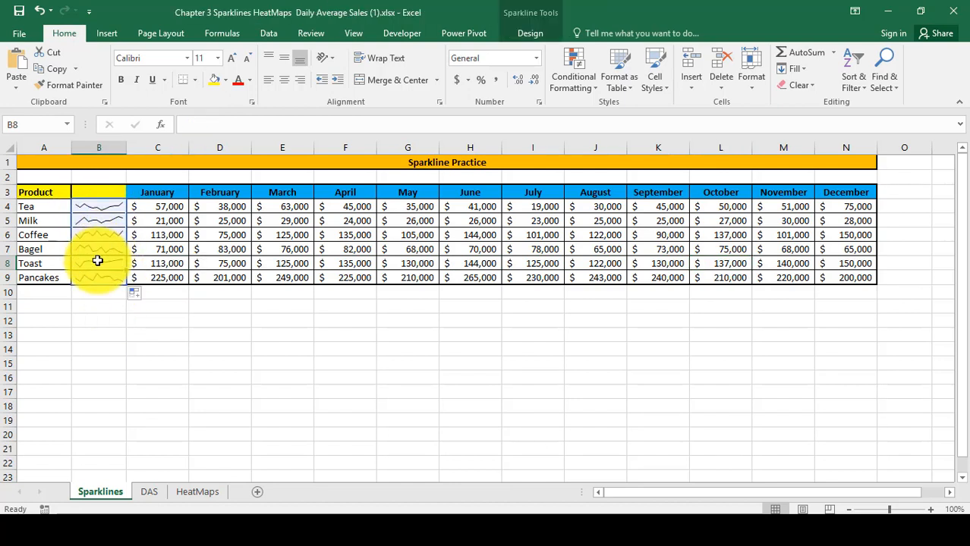
- Examine the Tea, Milk and Coffee sparklines in B4 to B6 one after another to compare their sales trends
click(97, 205)
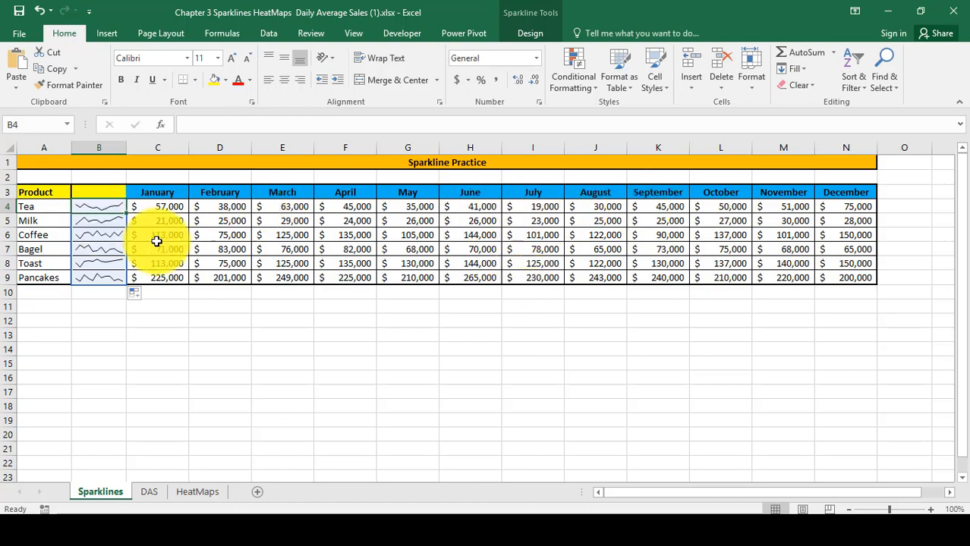
click(93, 225)
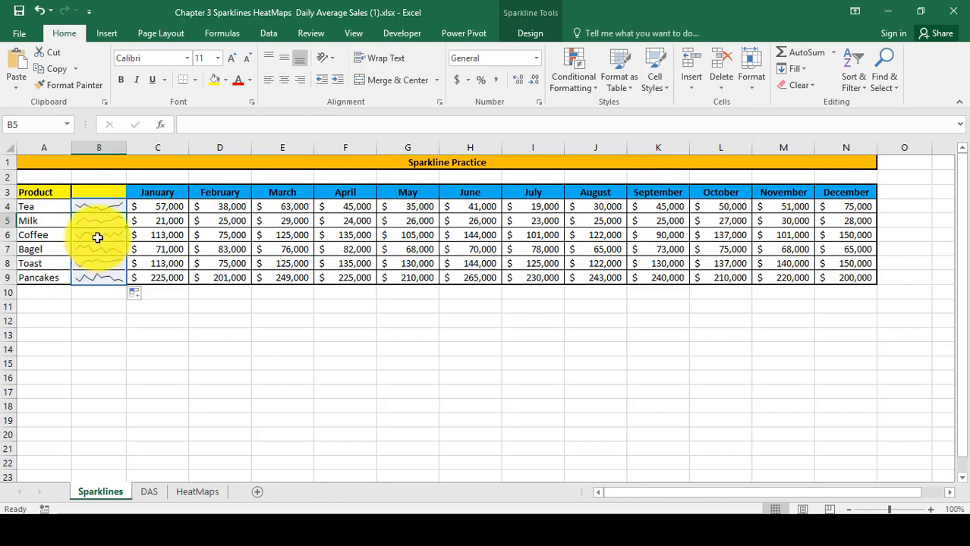
click(98, 238)
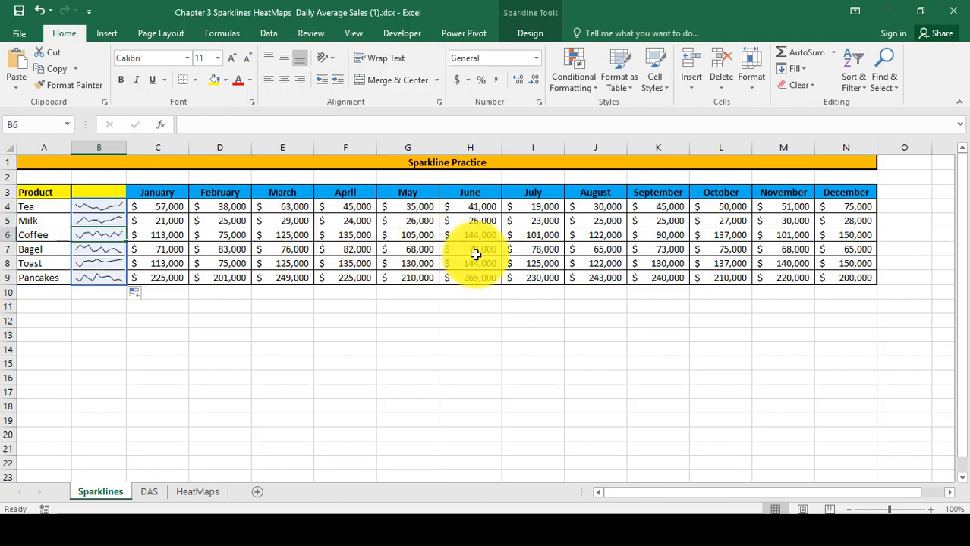